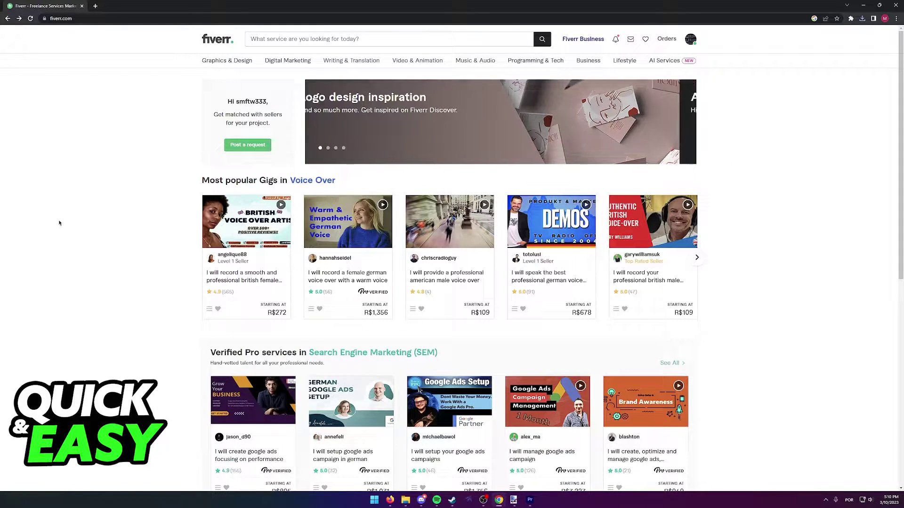
Step: Preview the female German voice over gig's next portfolio item, then return to the homepage
click(316, 273)
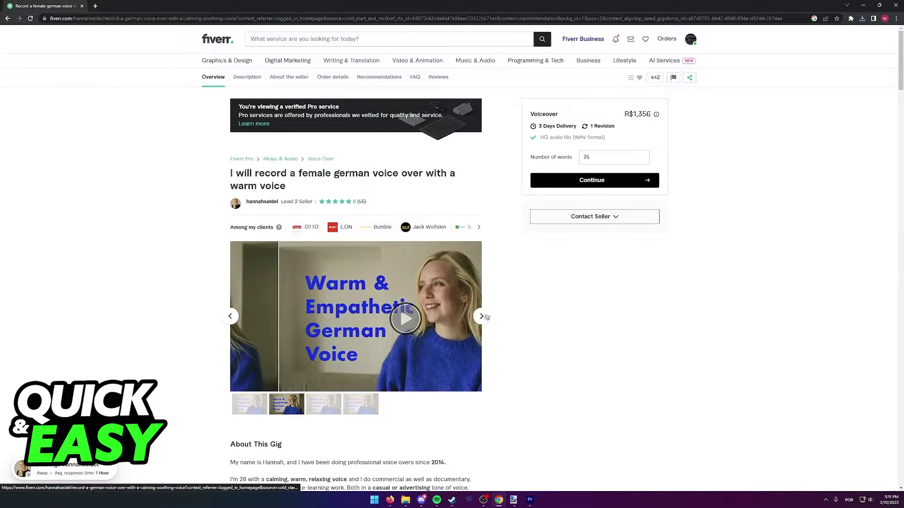
click(482, 316)
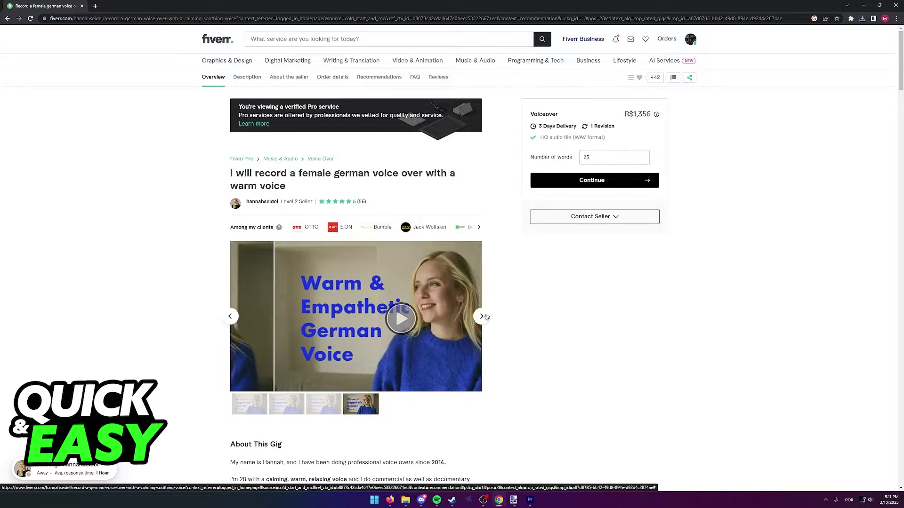
scroll(504, 303, down, 1)
scroll(503, 299, up, 1)
key(alt+Left)
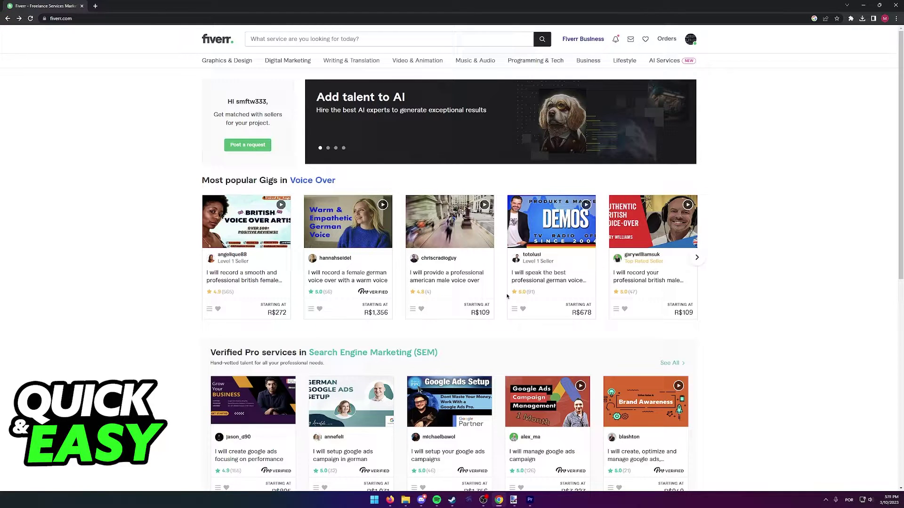
Step: Reopen the German voice over gig and advance its gallery to the third portfolio item
click(367, 277)
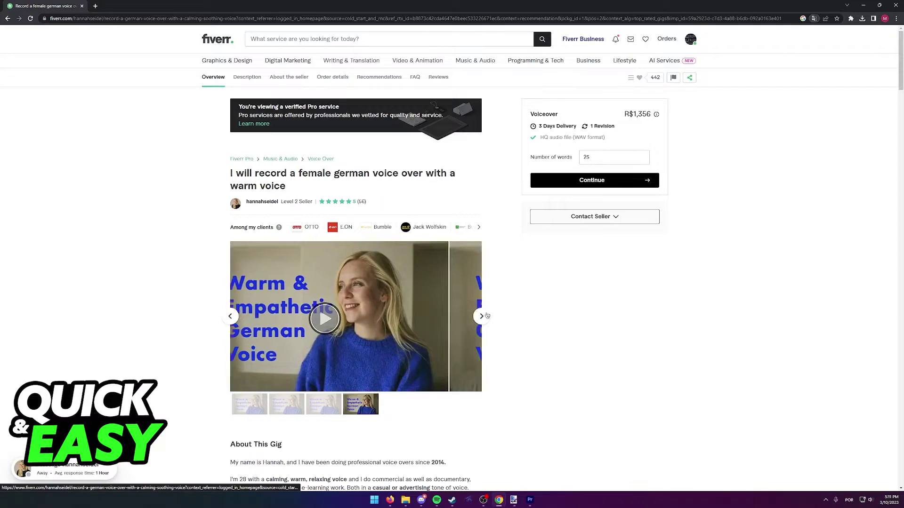
scroll(480, 300, down, 1)
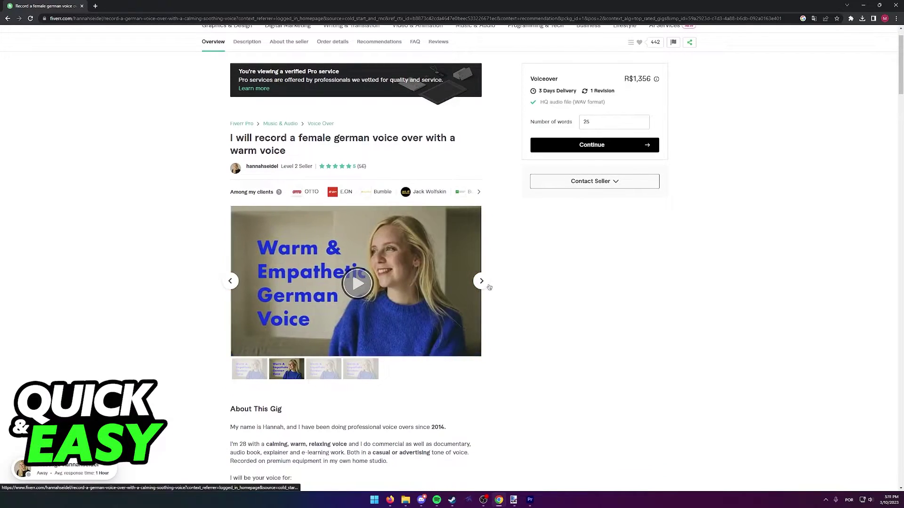
click(480, 280)
click(481, 281)
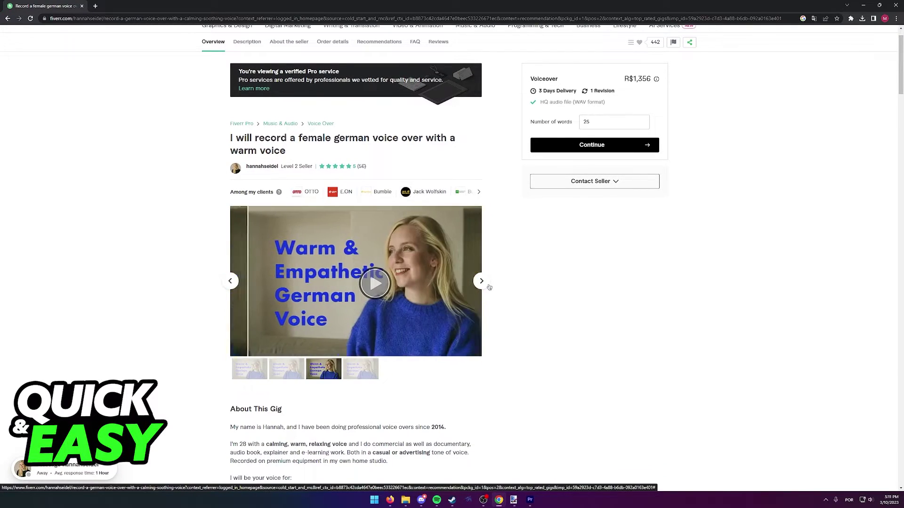